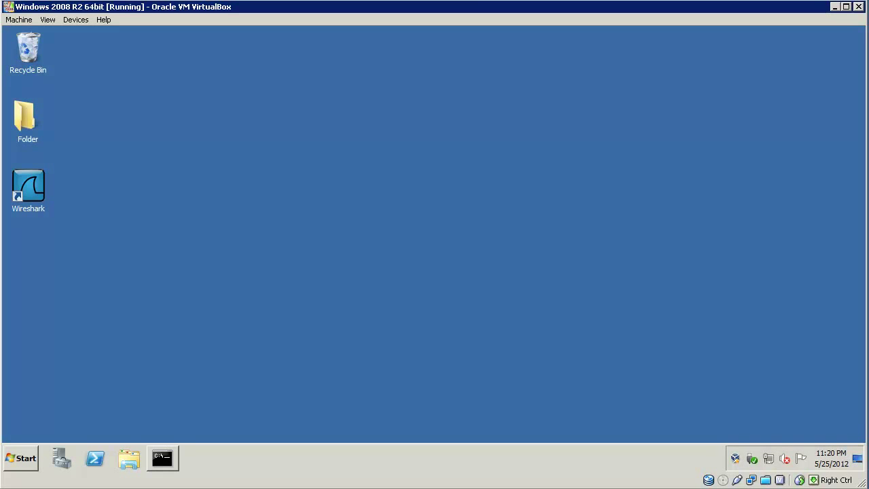
Launch the Routing and Remote Access console from Administrative Tools.
{"action": "left_click", "coordinate": [24, 458]}
{"action": "mouse_move", "coordinate": [234, 350]}
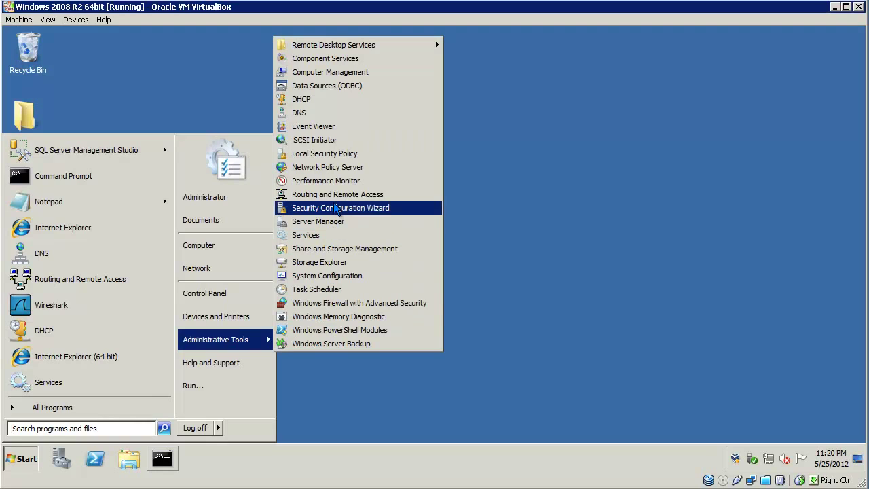
{"action": "left_click", "coordinate": [333, 194]}
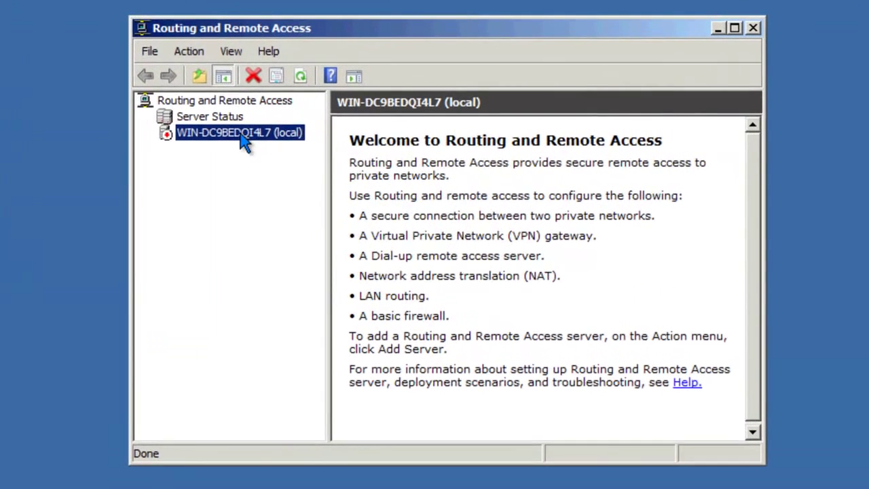
Enable the server with a custom LAN routing configuration and start the routing service.
{"action": "right_click", "coordinate": [282, 131]}
{"action": "left_click", "coordinate": [294, 137]}
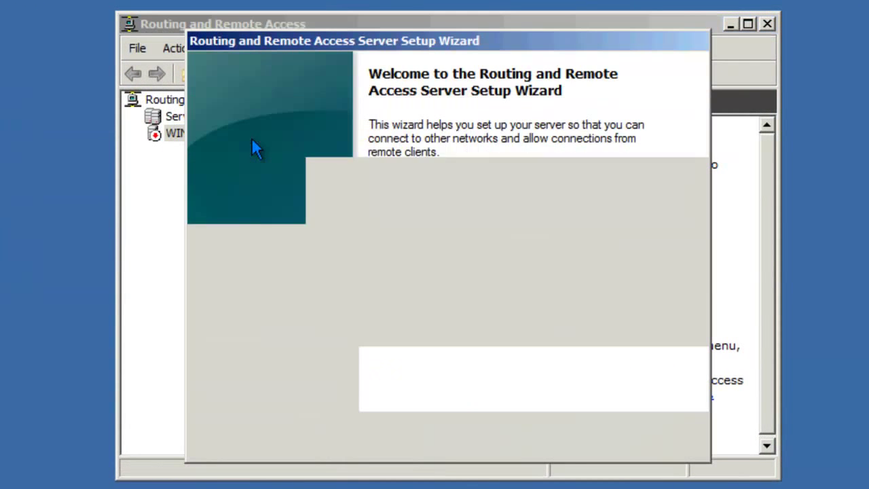
{"action": "left_click", "coordinate": [565, 438]}
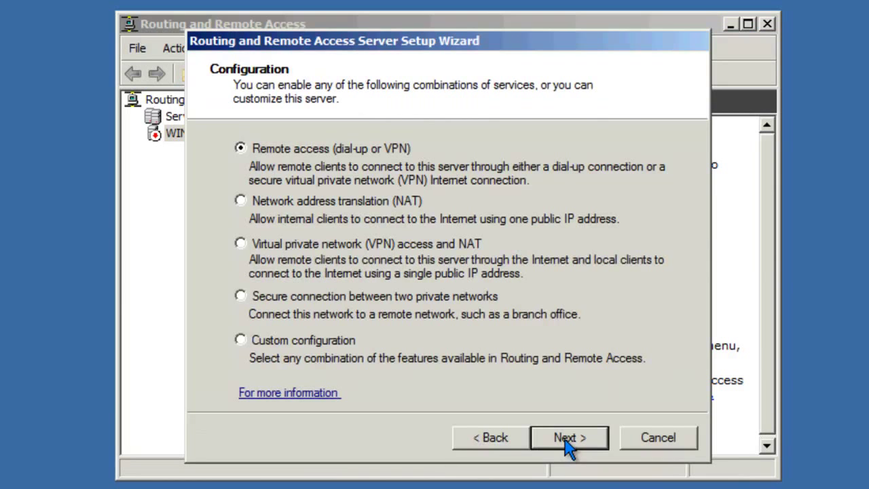
{"action": "left_click", "coordinate": [327, 341]}
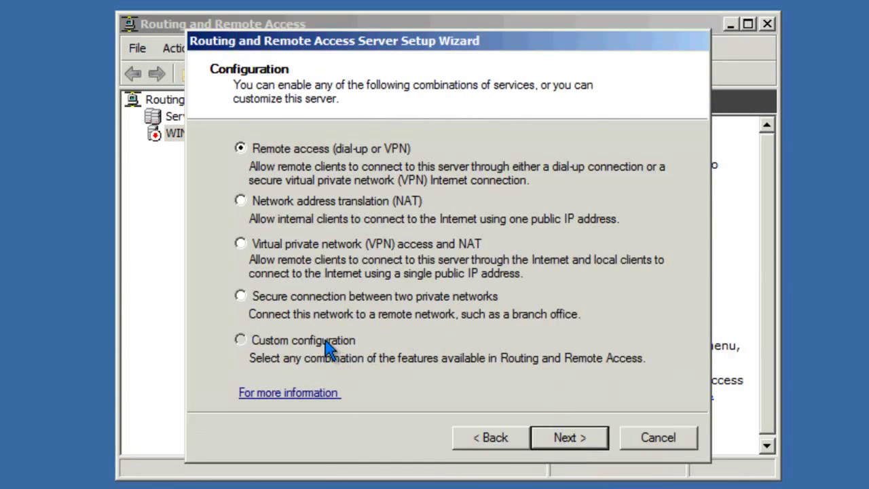
{"action": "left_click", "coordinate": [569, 438]}
{"action": "left_click", "coordinate": [245, 271]}
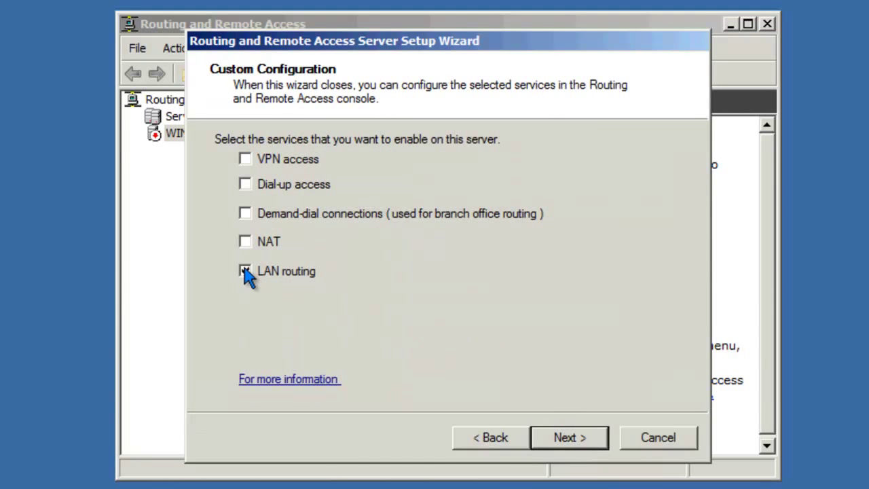
{"action": "left_click", "coordinate": [570, 440]}
{"action": "left_click", "coordinate": [582, 437]}
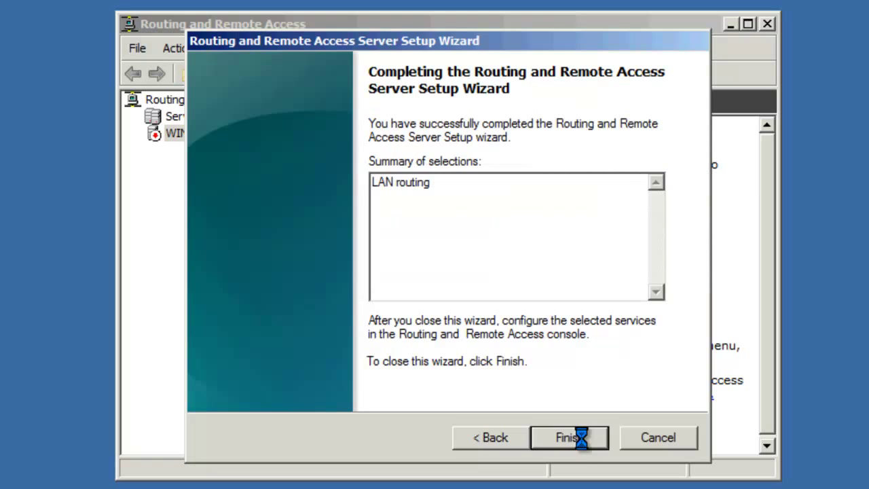
{"action": "left_click", "coordinate": [505, 311]}
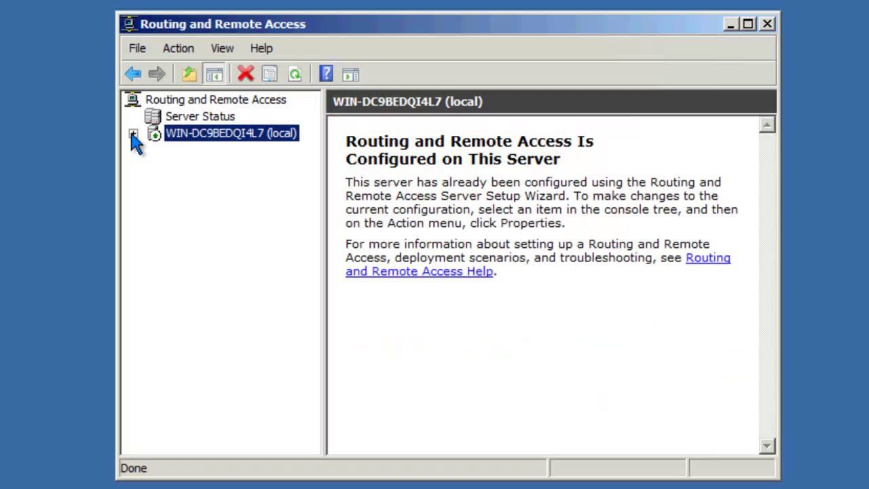
{"action": "left_click", "coordinate": [133, 134]}
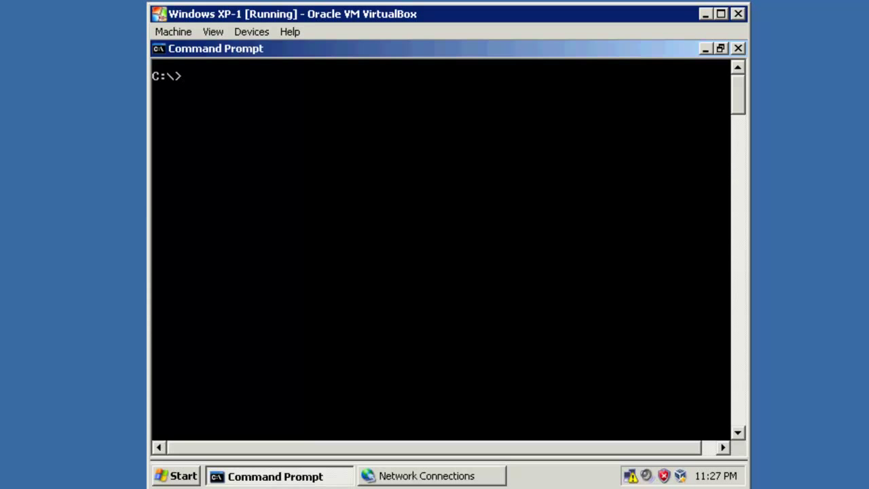
{"action": "left_click", "coordinate": [439, 478]}
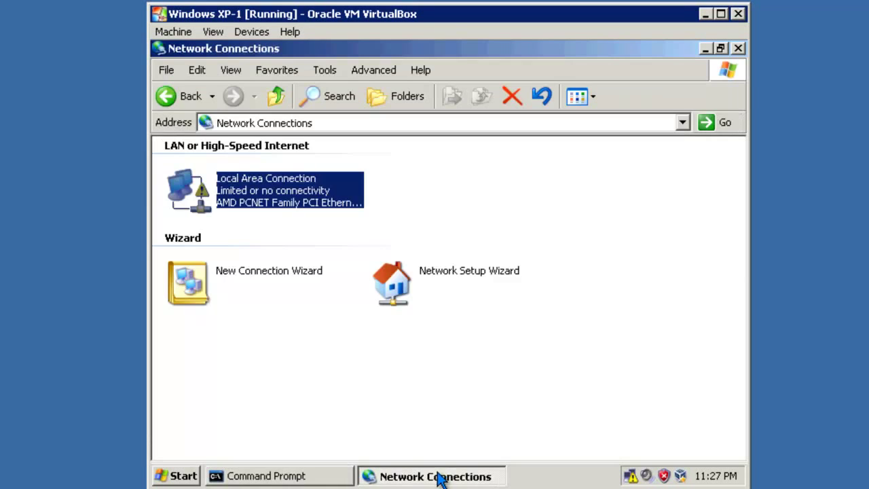
{"action": "double_click", "coordinate": [266, 205]}
{"action": "left_click", "coordinate": [334, 406]}
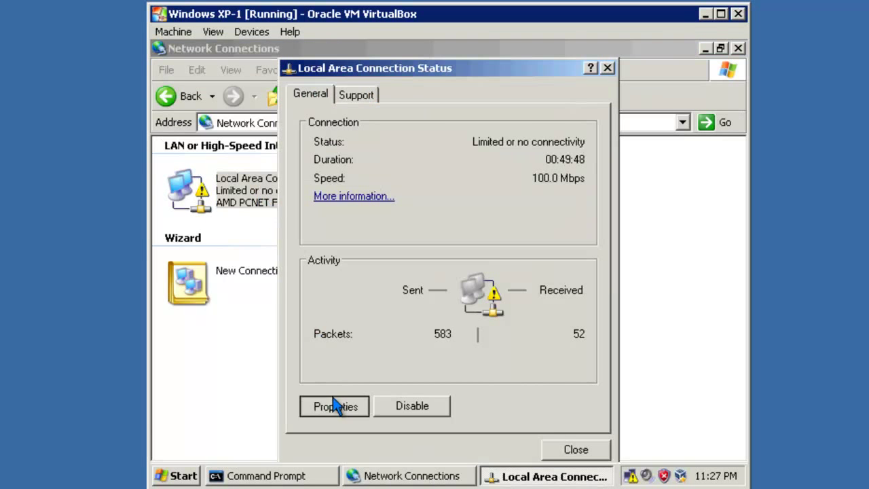
{"action": "double_click", "coordinate": [349, 233]}
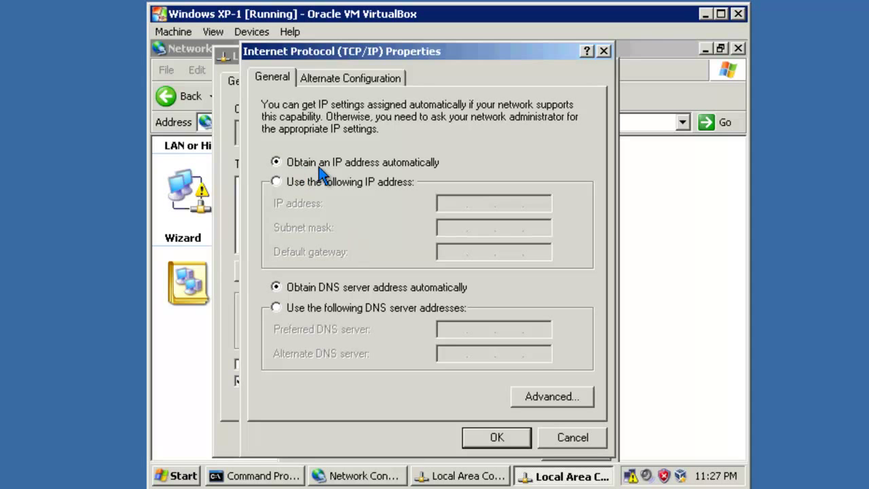
{"action": "left_click", "coordinate": [553, 440]}
{"action": "left_click", "coordinate": [536, 440]}
{"action": "left_click", "coordinate": [550, 451]}
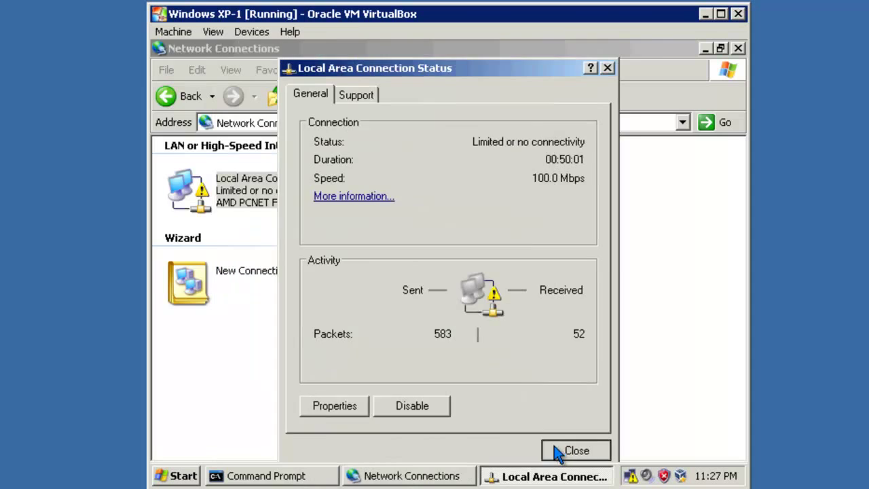
{"action": "left_click", "coordinate": [316, 476]}
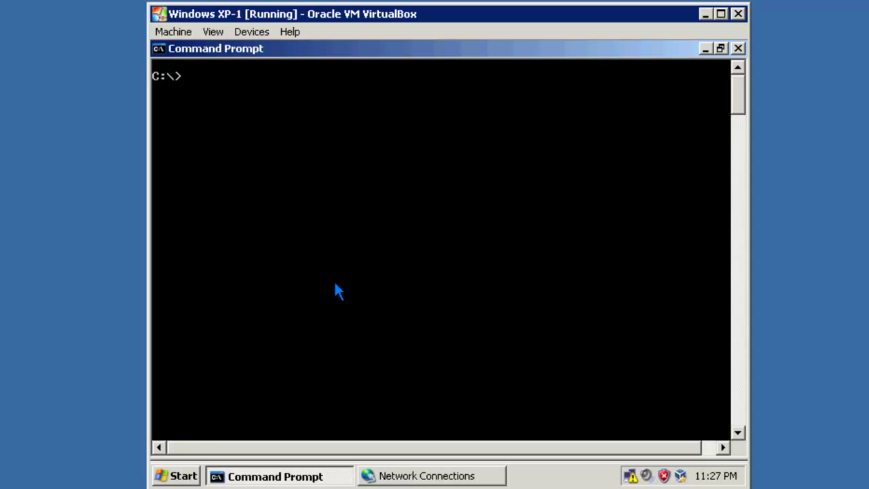
Run ipconfig /renew on the client, then cancel it with Ctrl+C when it hangs.
{"action": "type", "text": "ipconfig "}
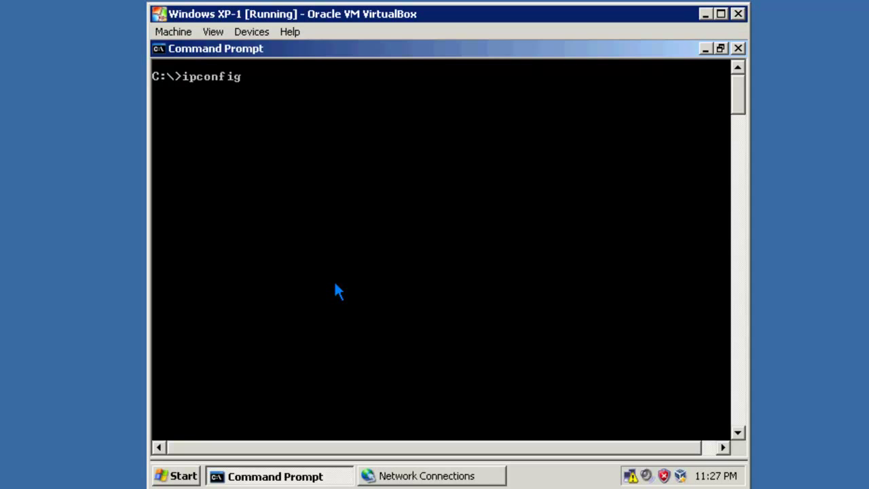
{"action": "type", "text": "/renew"}
{"action": "key", "text": "Return"}
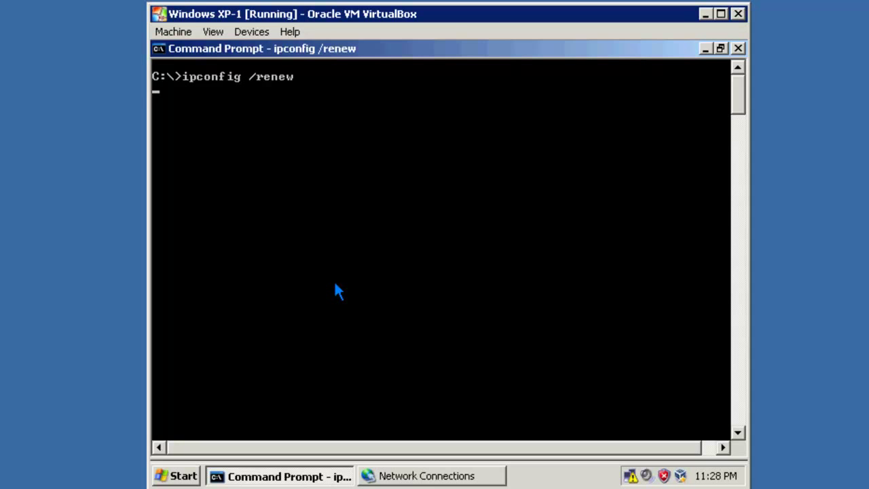
{"action": "key", "text": "ctrl+c"}
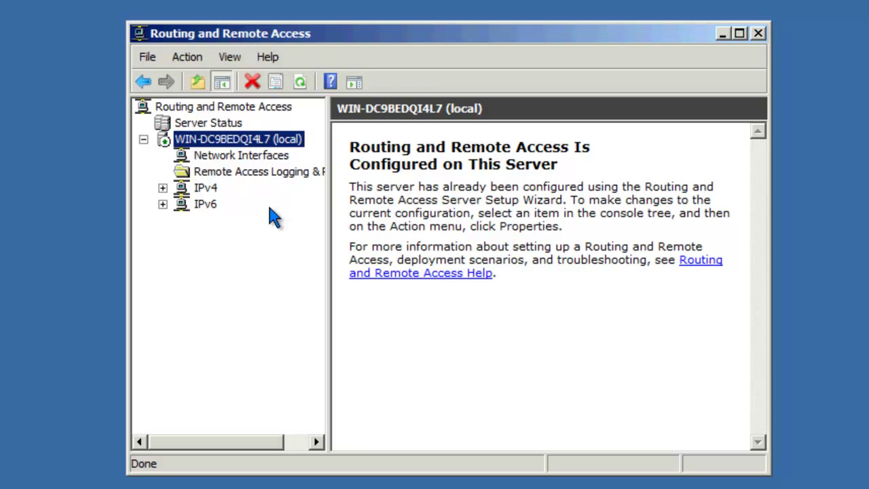
Add DHCP Relay Agent as a new routing protocol under IPv4 General.
{"action": "left_click", "coordinate": [162, 187]}
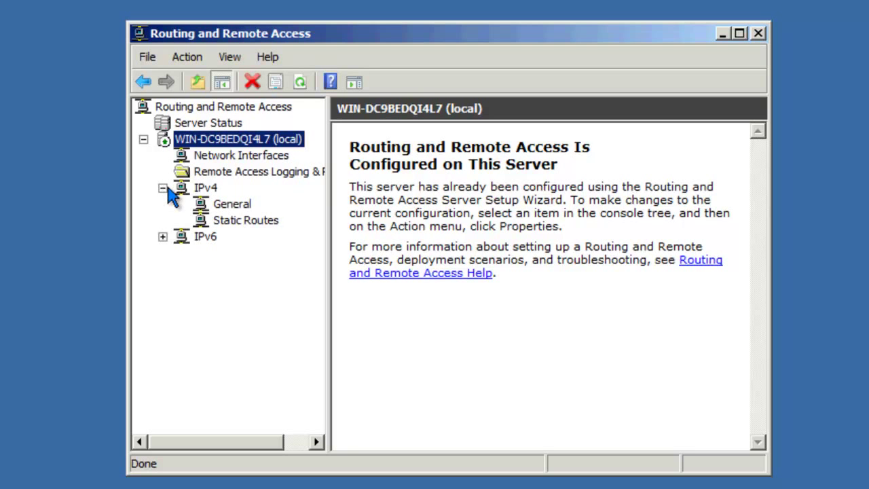
{"action": "left_click", "coordinate": [232, 204]}
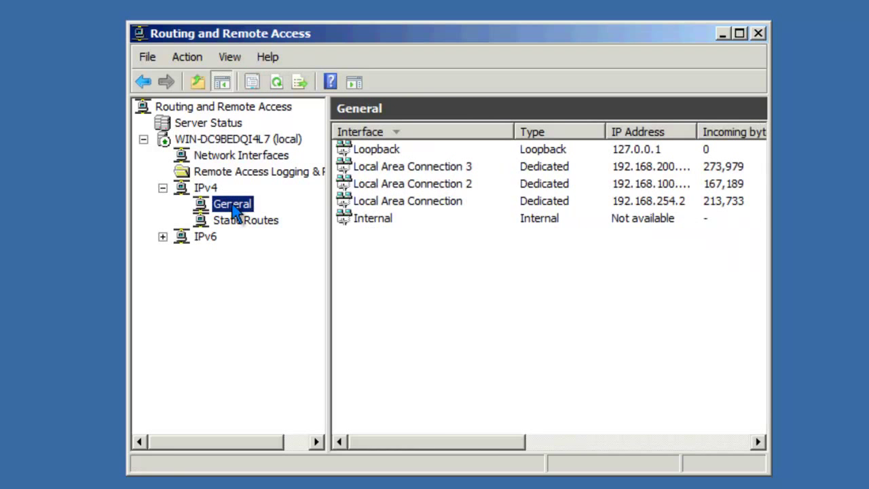
{"action": "right_click", "coordinate": [234, 207]}
{"action": "left_click", "coordinate": [272, 231]}
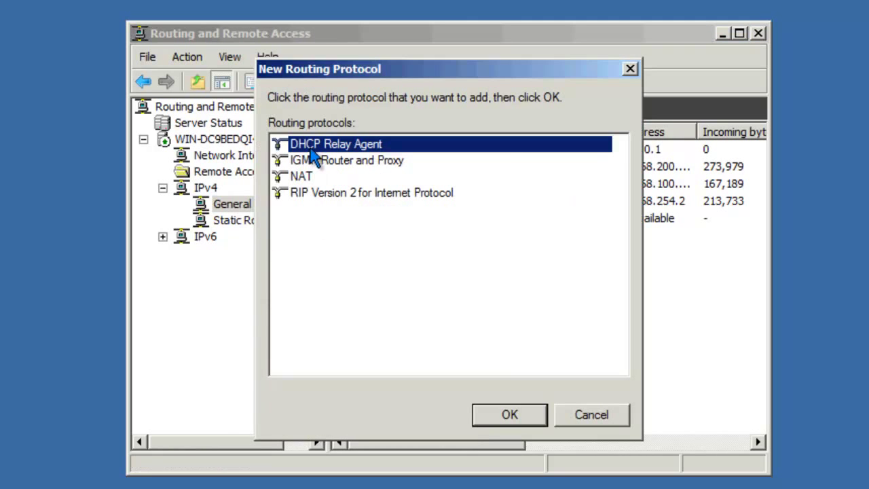
{"action": "left_click", "coordinate": [513, 417]}
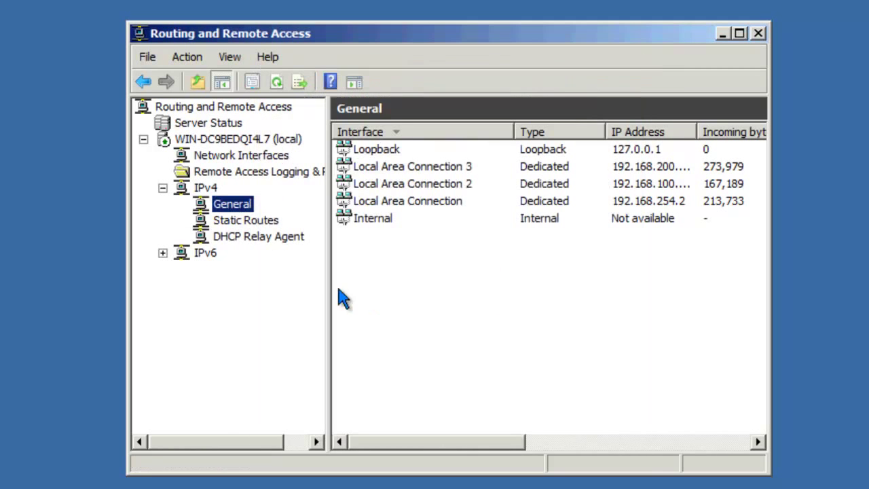
Add Local Area Connection 2 as a DHCP relay interface with relaying enabled.
{"action": "right_click", "coordinate": [270, 239]}
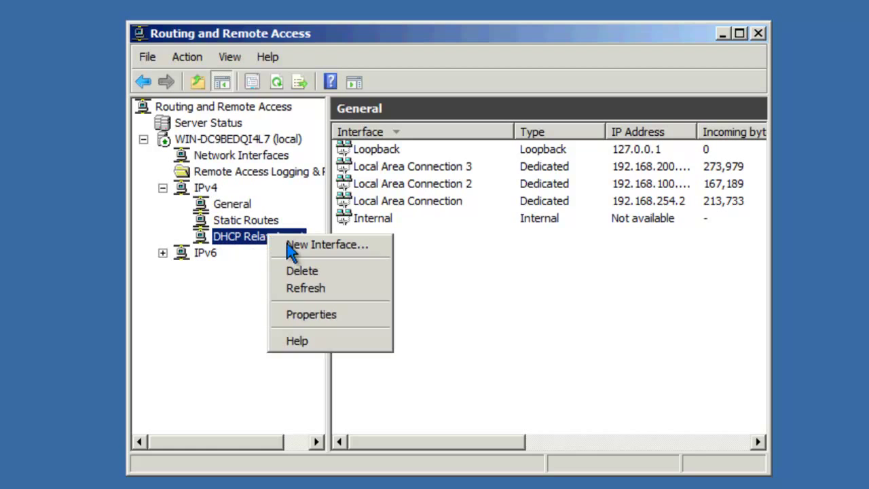
{"action": "left_click", "coordinate": [290, 246]}
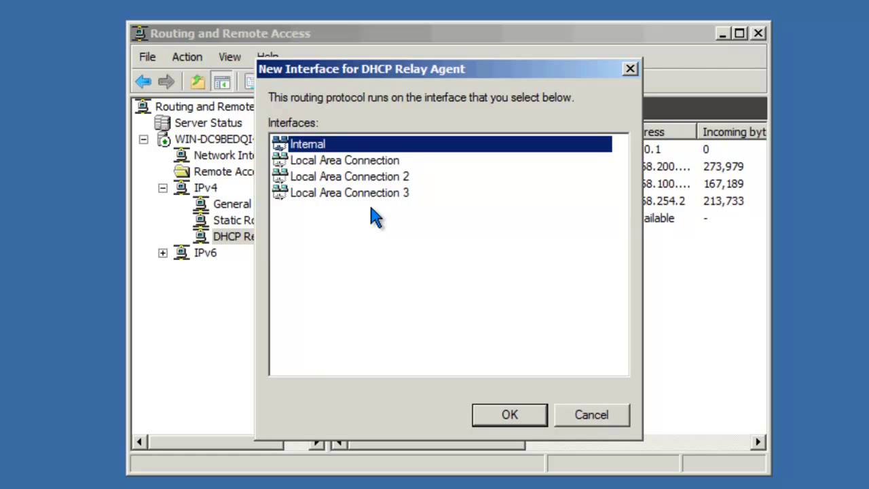
{"action": "left_click", "coordinate": [375, 179]}
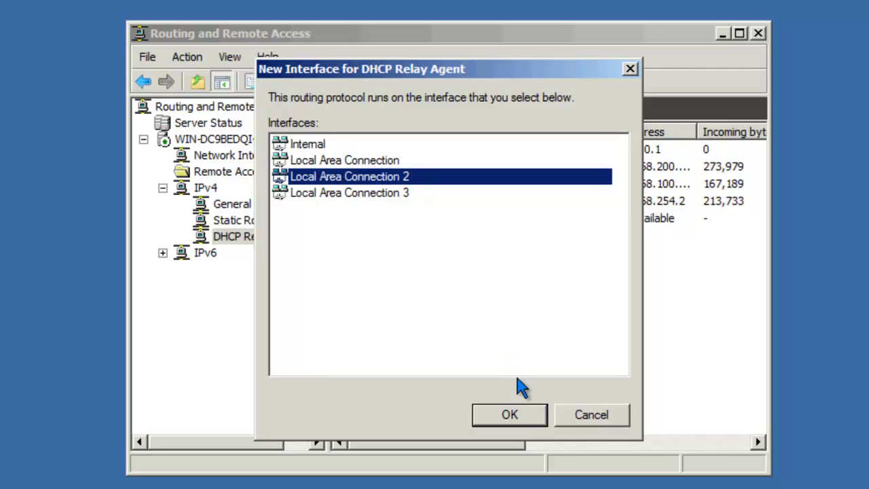
{"action": "left_click", "coordinate": [529, 413]}
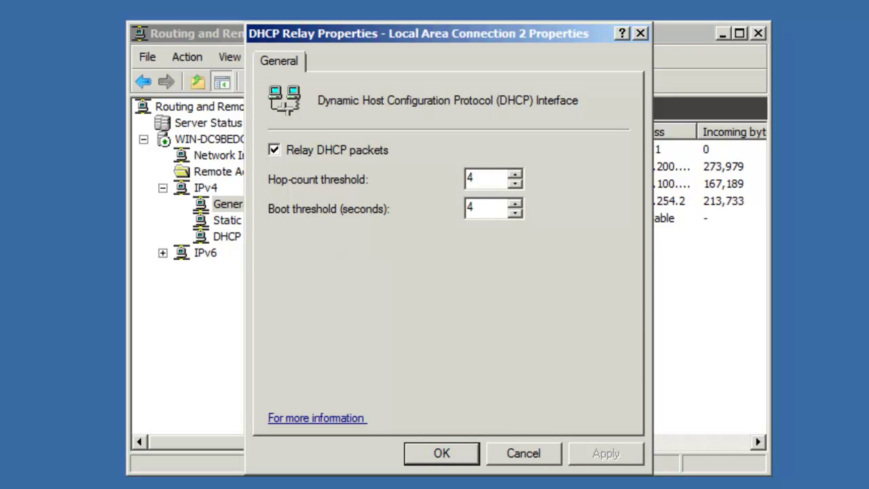
{"action": "left_click", "coordinate": [443, 453]}
{"action": "left_click", "coordinate": [275, 239]}
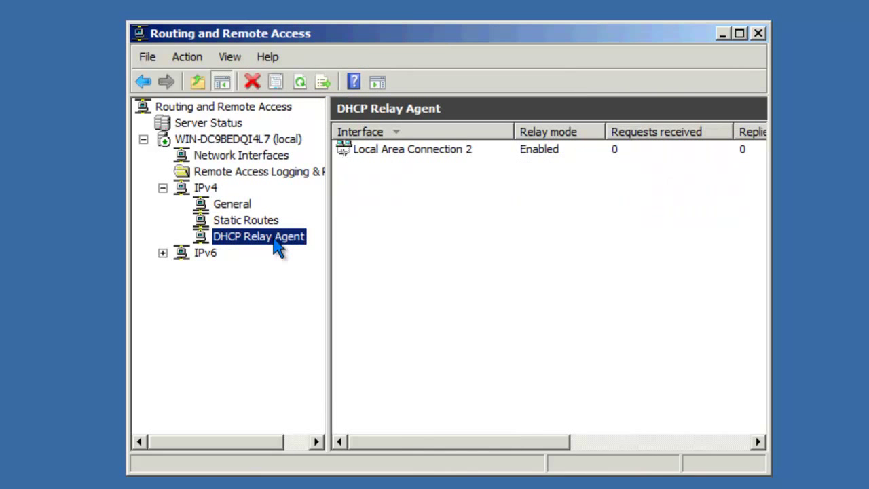
Add 192.168.200.50 as the DHCP server address in the relay agent's properties.
{"action": "right_click", "coordinate": [276, 241]}
{"action": "left_click", "coordinate": [330, 360]}
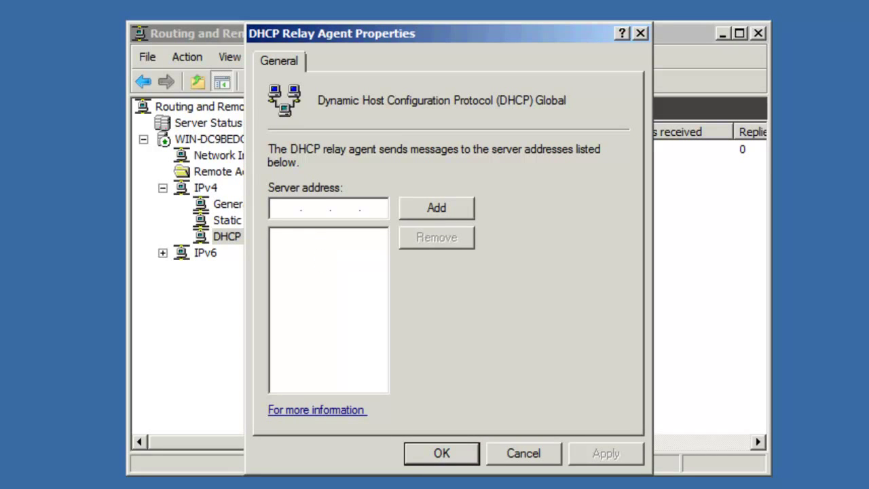
{"action": "type", "text": "192 . 168 . 200 . "}
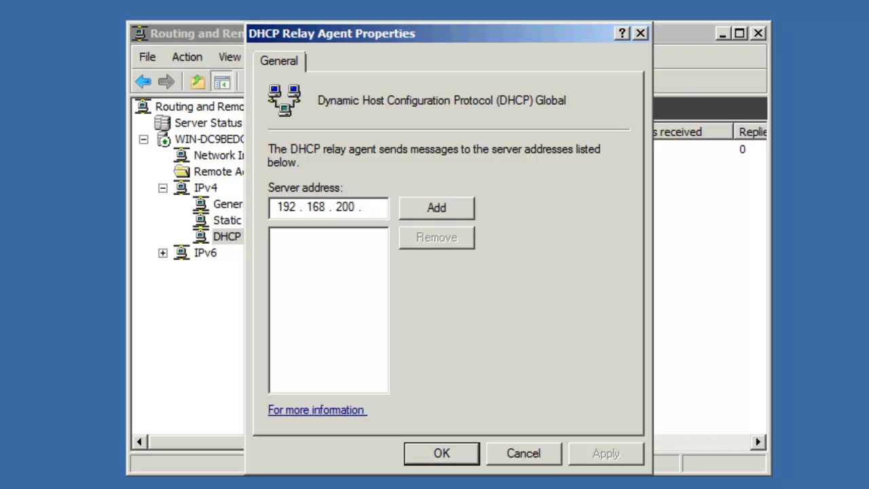
{"action": "type", "text": "50"}
{"action": "left_click", "coordinate": [420, 216]}
{"action": "left_click", "coordinate": [468, 456]}
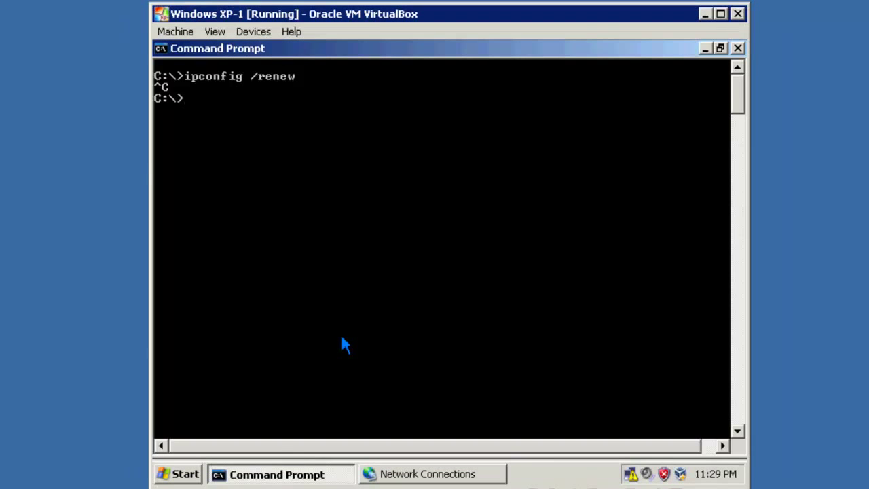
Rerun ipconfig /renew so the client gets 192.168.100.150 with gateway 192.168.100.254.
{"action": "key", "text": "Up"}
{"action": "key", "text": "Return"}
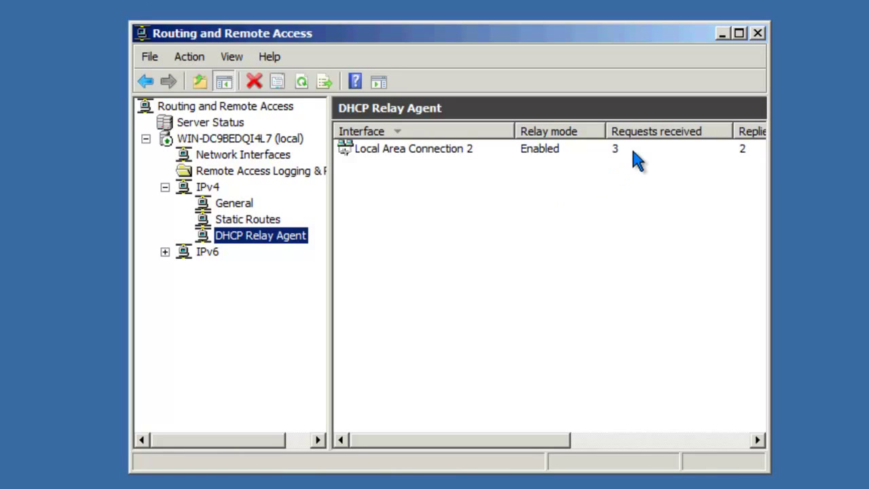
Show the relay counts for Local Area Connection 2: 3 requests received and 2 replies.
{"action": "left_click_drag", "start_coordinate": [569, 438], "coordinate": [396, 195]}
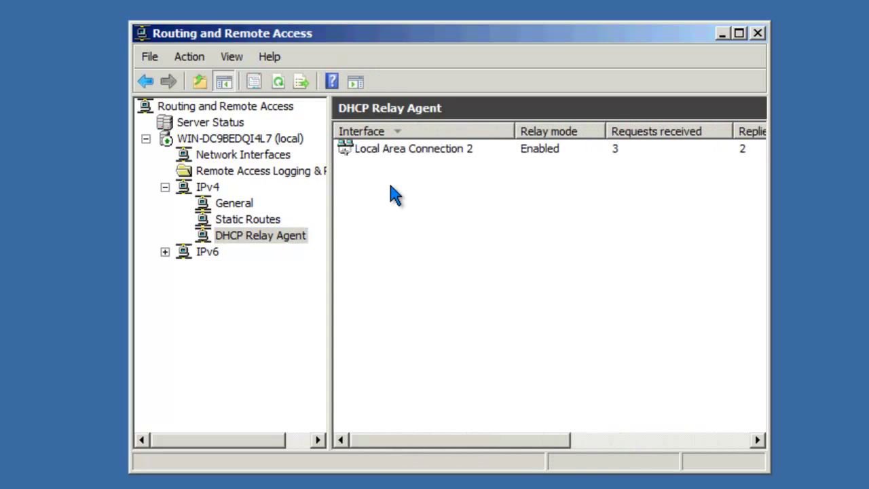